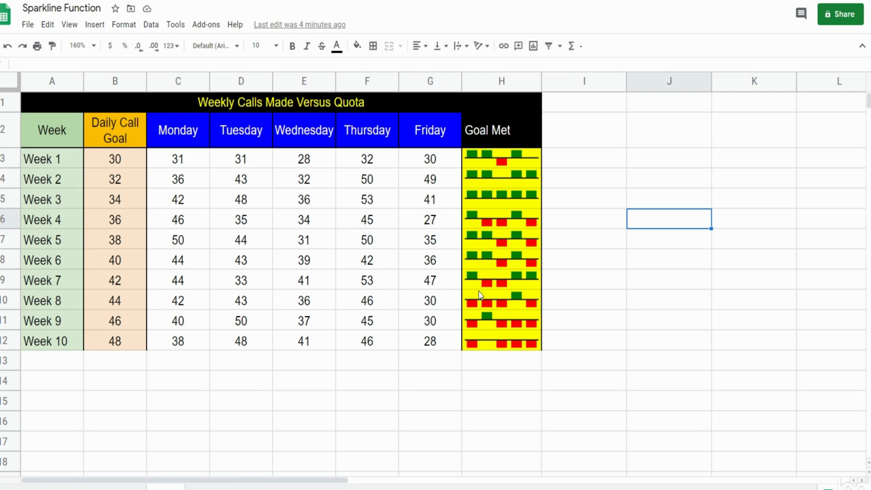
# - Review the weekly daily call goals, Week 1's Monday–Friday counts and the sample sparkline formula
pyautogui.click(172, 172)
pyautogui.click(132, 161)
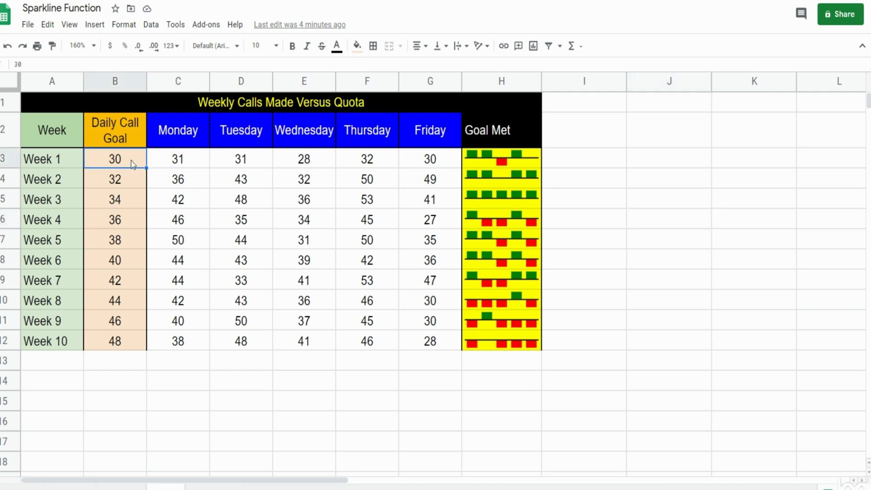
pyautogui.click(136, 183)
pyautogui.click(132, 209)
pyautogui.click(130, 222)
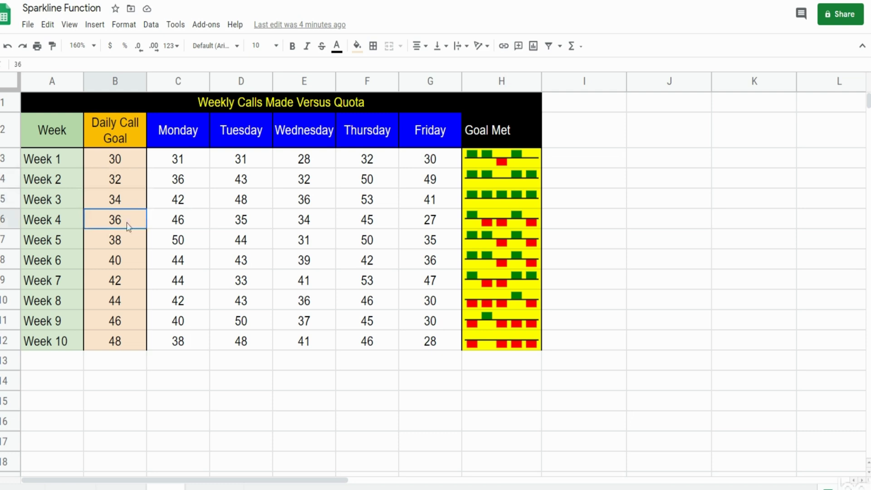
pyautogui.click(124, 245)
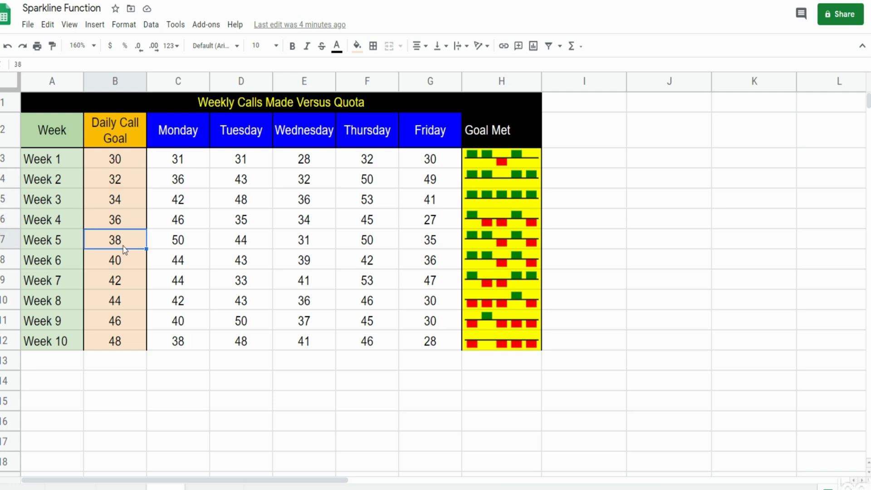
pyautogui.click(504, 161)
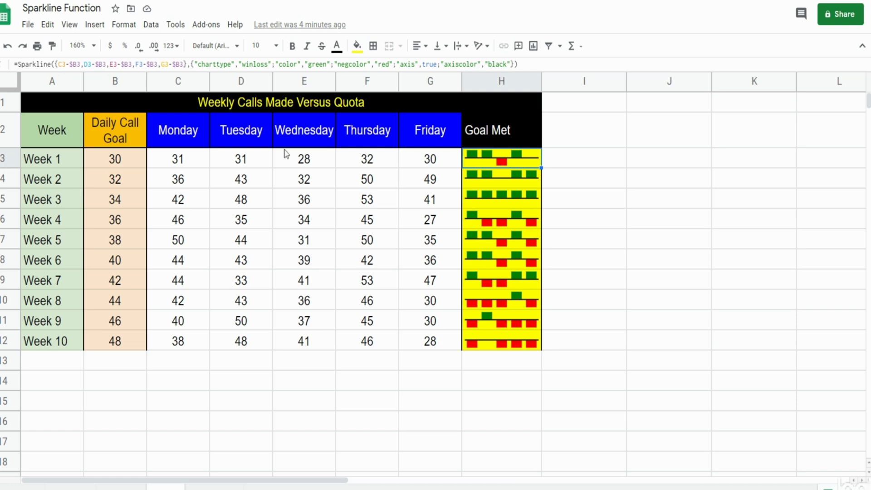
pyautogui.click(307, 162)
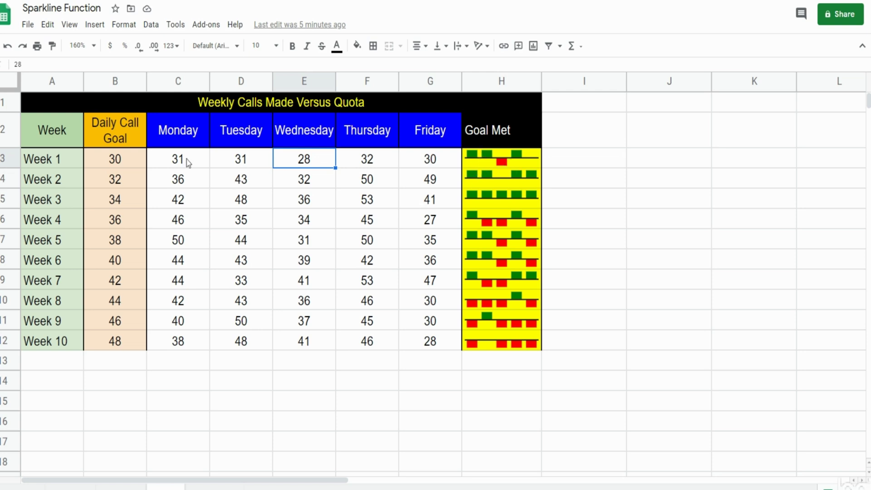
pyautogui.moveTo(185, 159); pyautogui.dragTo(423, 159)
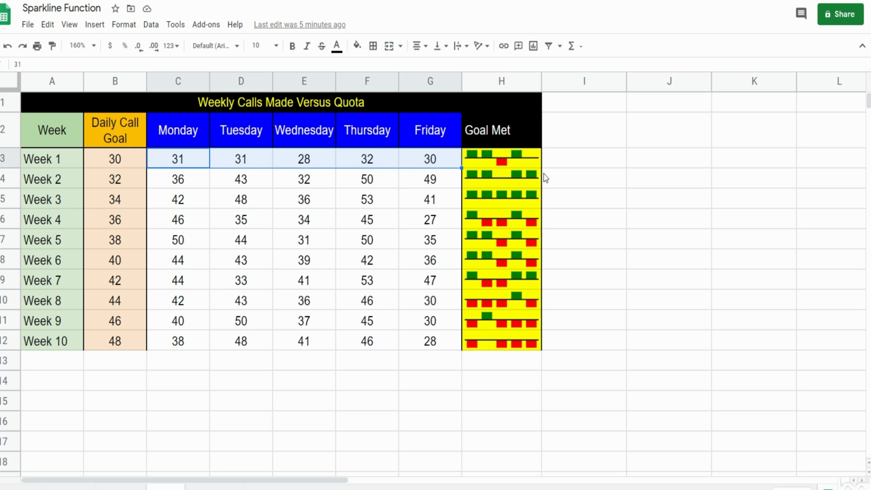
pyautogui.click(195, 166)
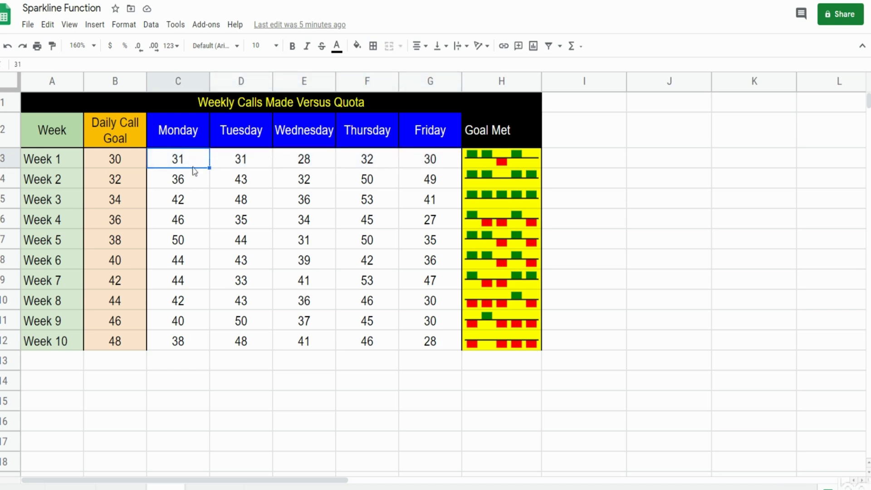
pyautogui.click(236, 162)
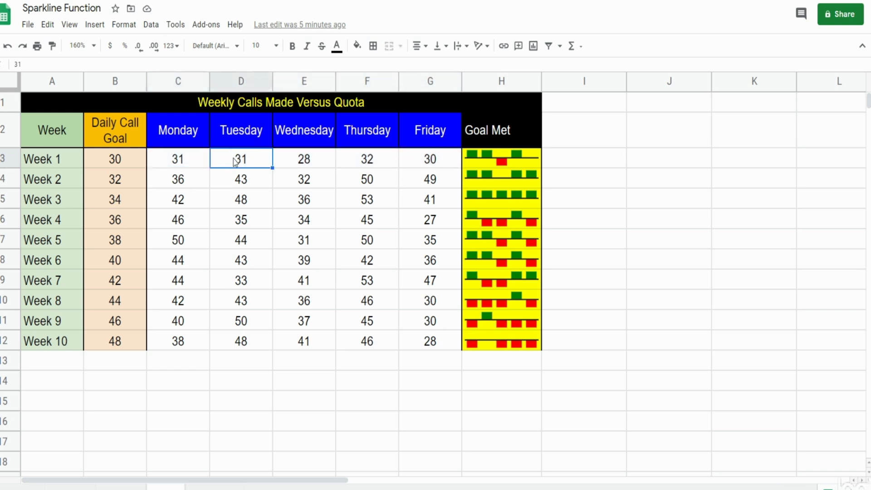
pyautogui.click(114, 164)
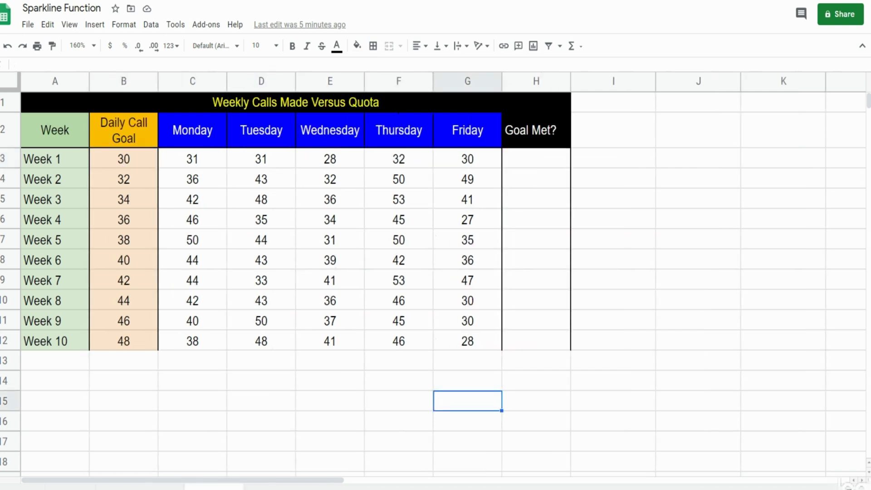
# - Start H3's formula as =SPARKLINE({C3-$B3, with the goal column locked
pyautogui.click(553, 160)
pyautogui.write('=Spa')
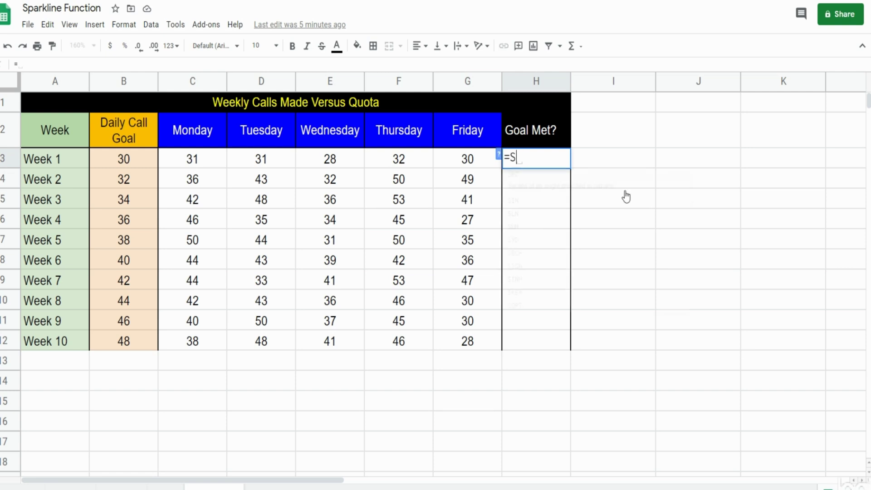
pyautogui.click(625, 192)
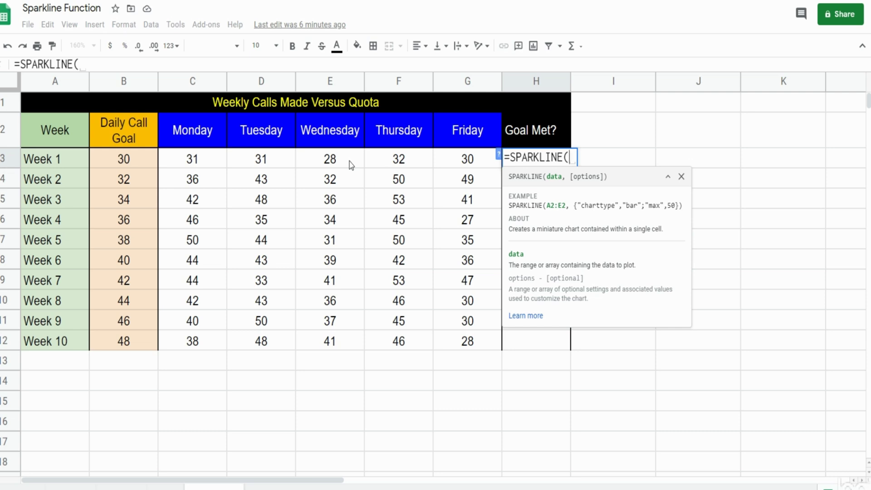
pyautogui.write('{')
pyautogui.click(205, 164)
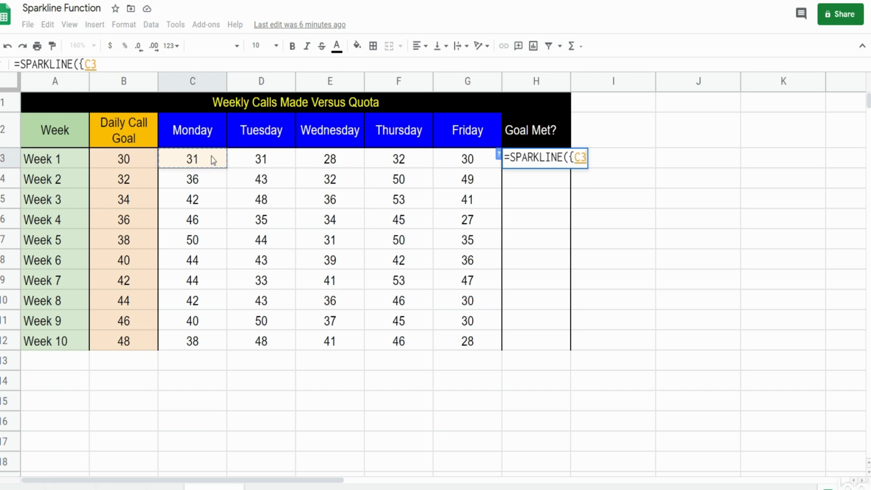
pyautogui.write('-')
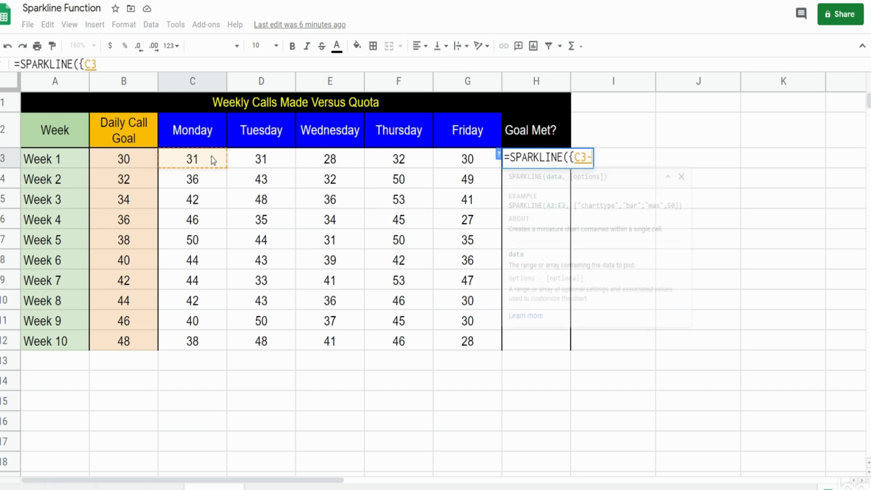
pyautogui.click(124, 160)
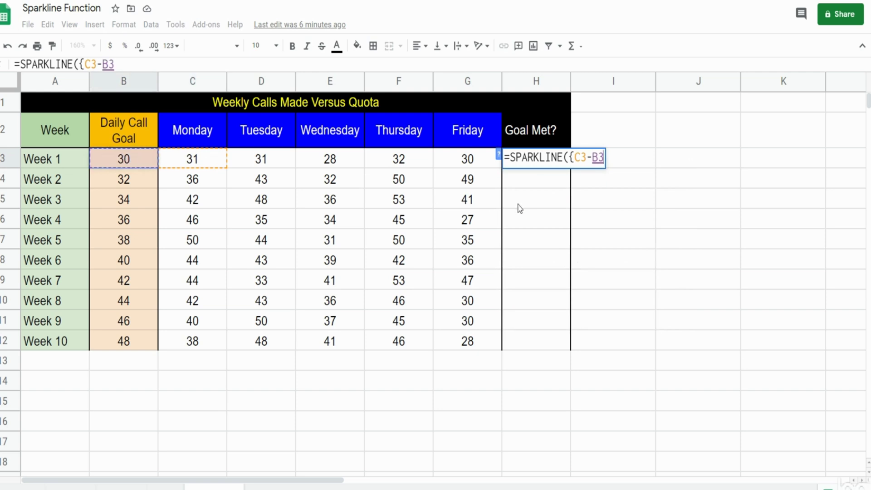
pyautogui.press('F4')
pyautogui.press('F4')
pyautogui.press('F4')
pyautogui.write(',')
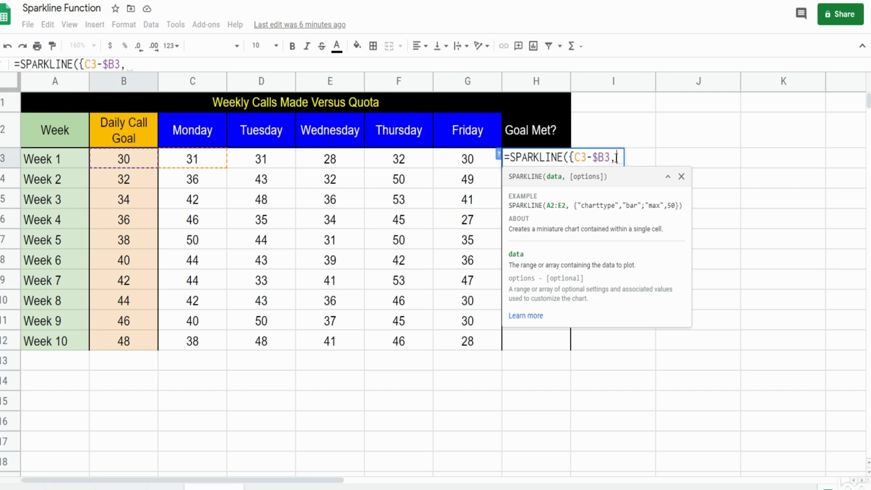
# - Extend the array with D3-$B3, E3-$B3, F3-$B3 and G3-$B3, then close the brace
pyautogui.moveTo(616, 157); pyautogui.dragTo(586, 159)
pyautogui.hotkey('ctrl', 'c')
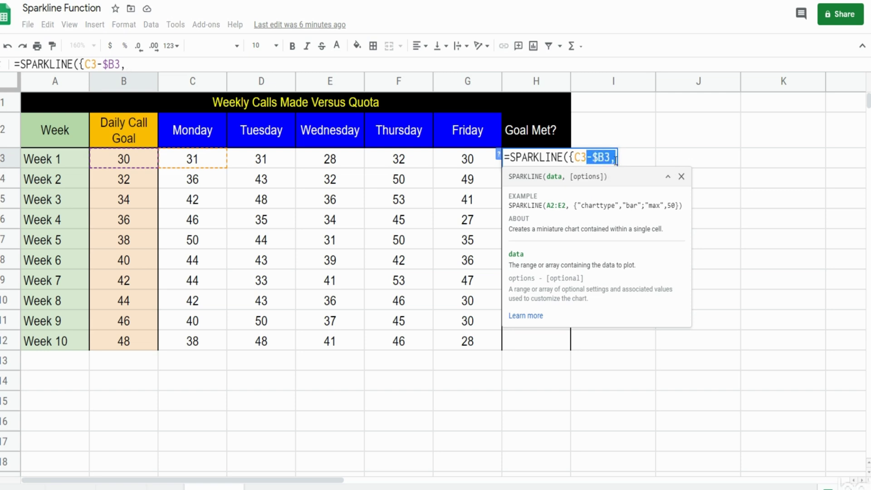
pyautogui.click(615, 159)
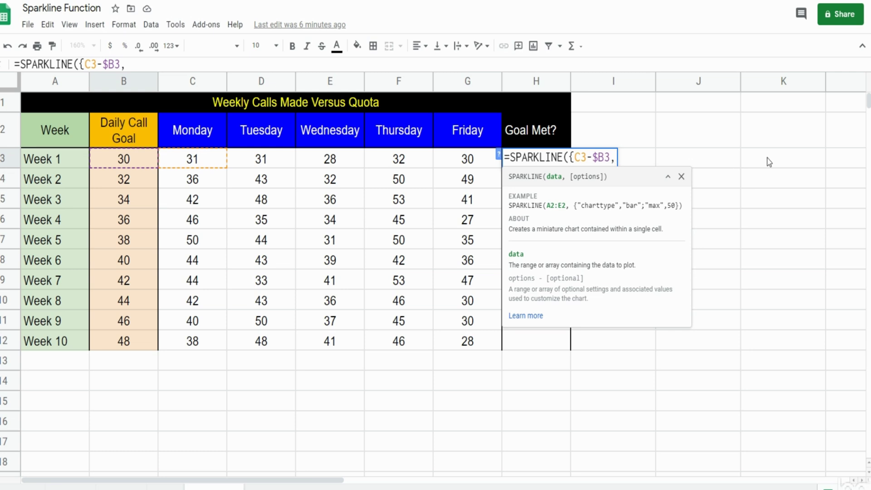
pyautogui.write('d3')
pyautogui.hotkey('ctrl', 'v')
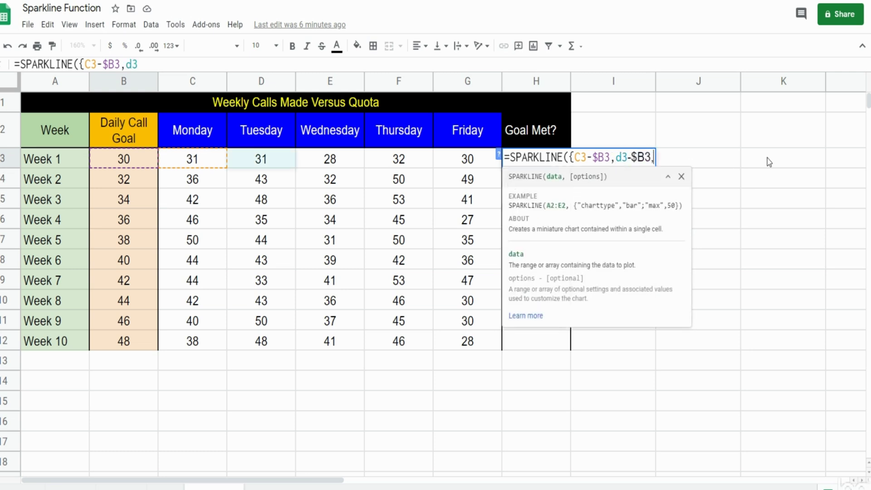
pyautogui.write('e3')
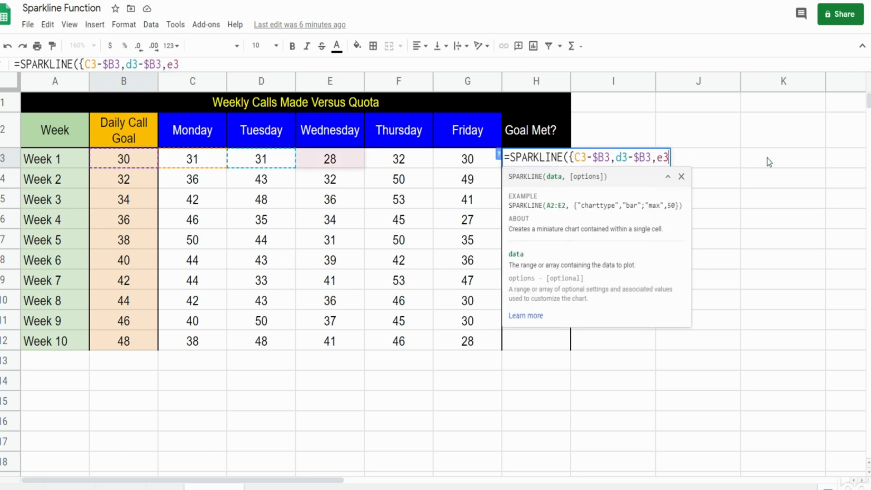
pyautogui.hotkey('ctrl', 'v')
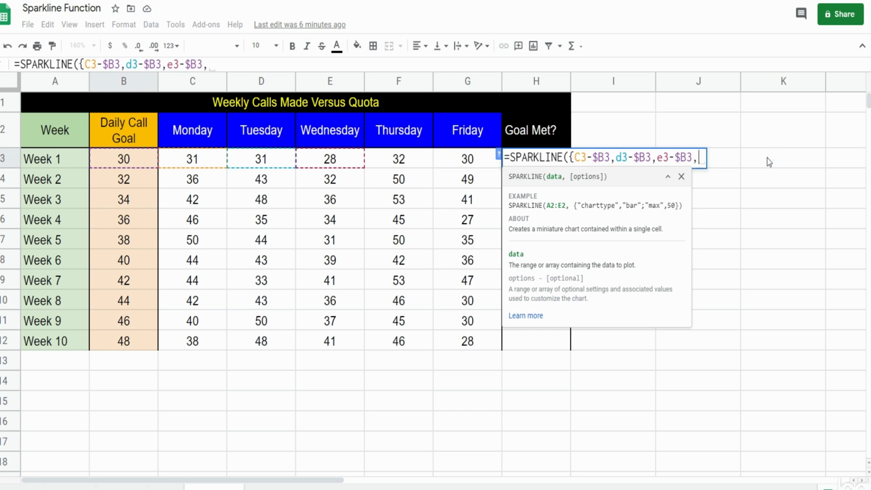
pyautogui.write('f3')
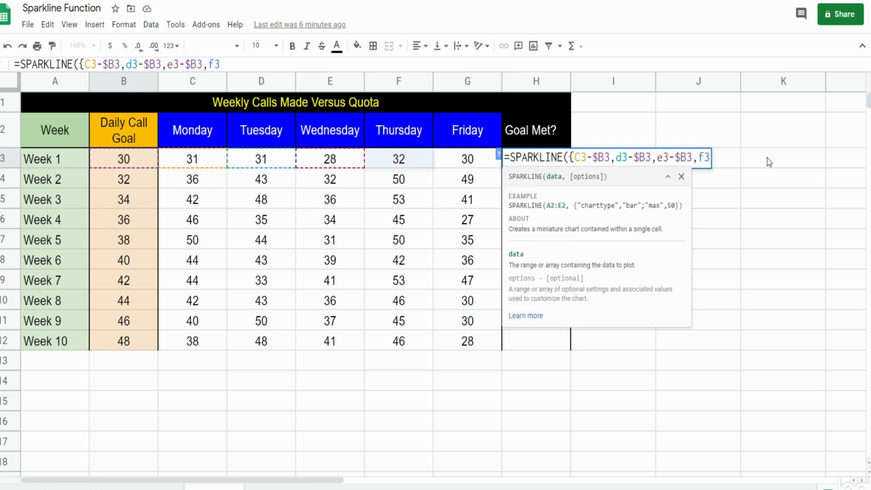
pyautogui.hotkey('ctrl', 'v')
pyautogui.write('g3')
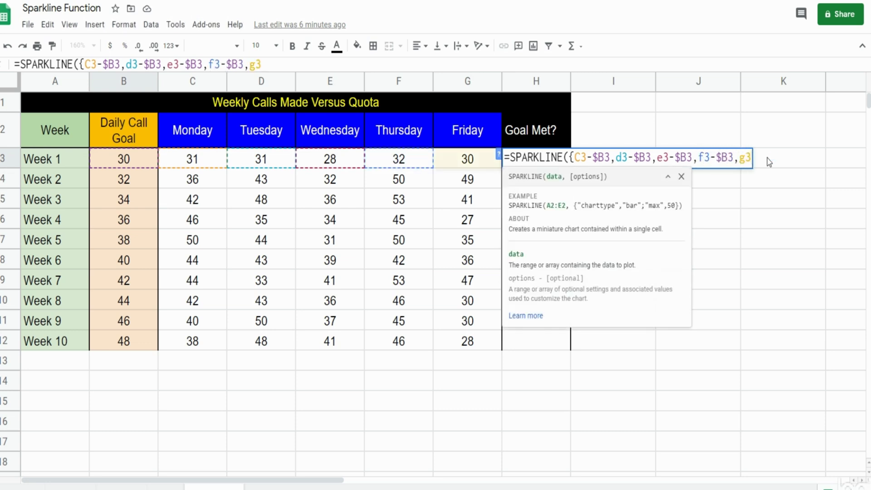
pyautogui.hotkey('ctrl', 'v')
pyautogui.write('}')
# - Finish H3's SPARKLINE with {"charttype","winloss";"axis",true} options and commit it
pyautogui.write(',')
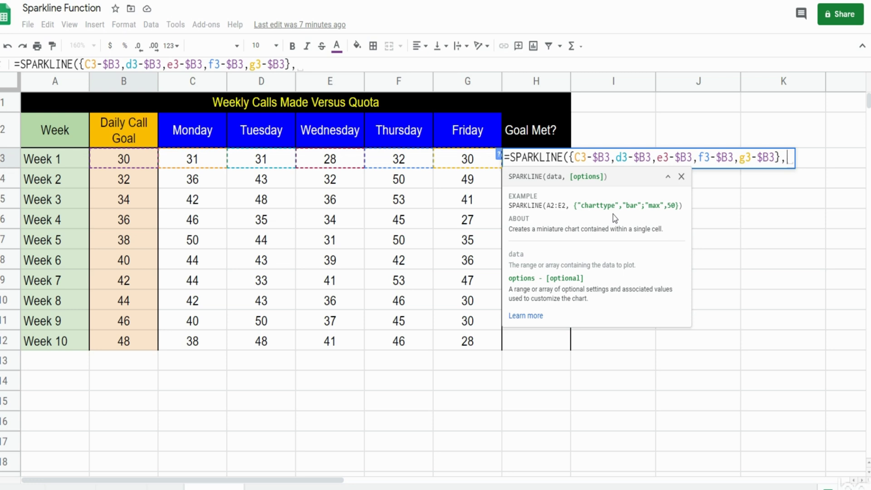
pyautogui.write('{')
pyautogui.write('"char')
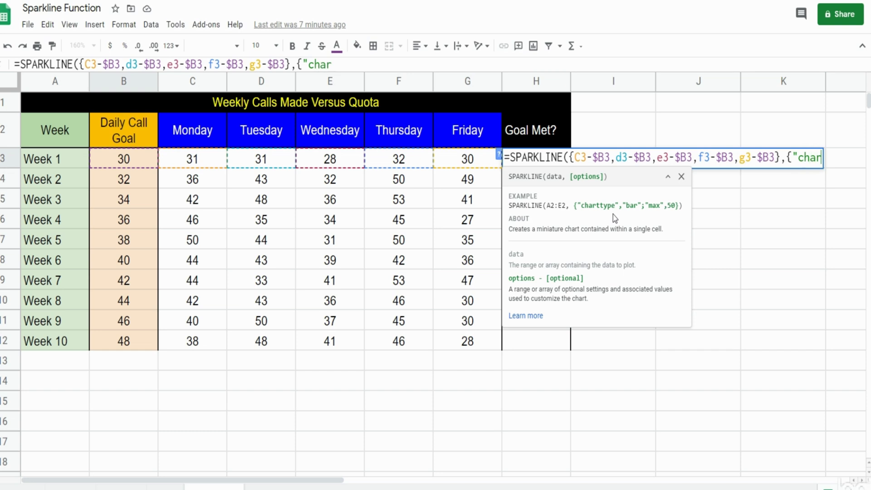
pyautogui.write('tty')
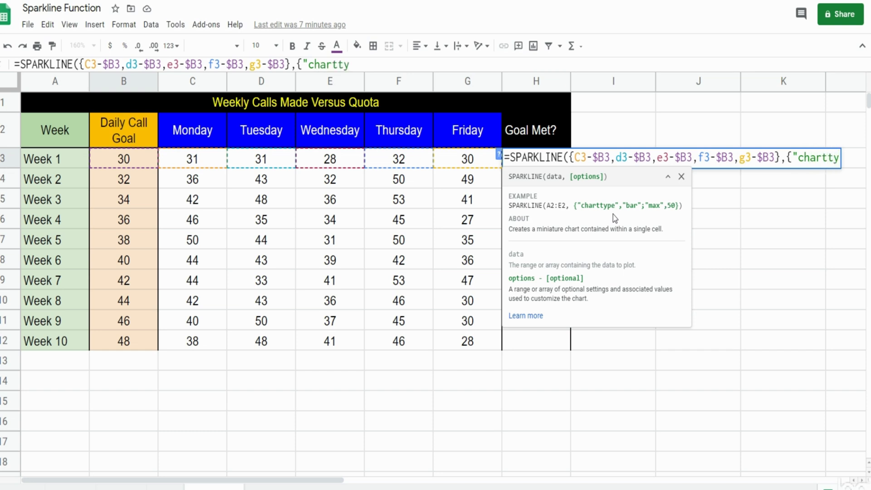
pyautogui.write('pe",')
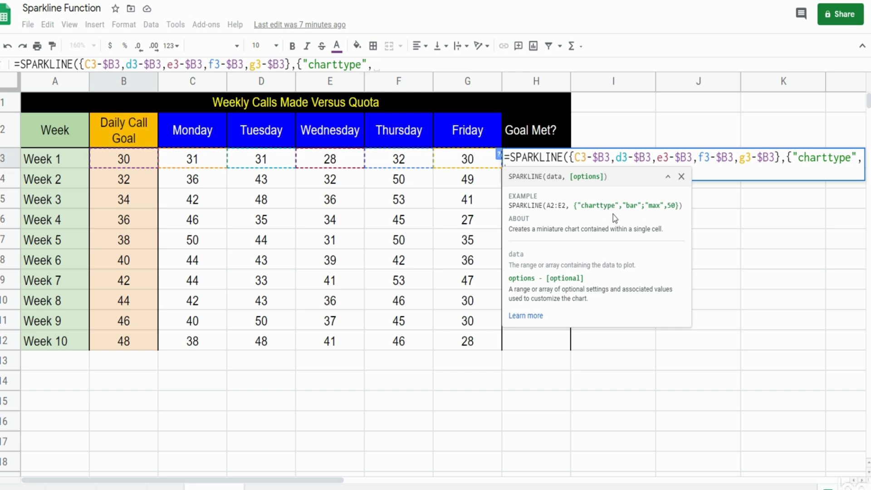
pyautogui.write('"winloss"')
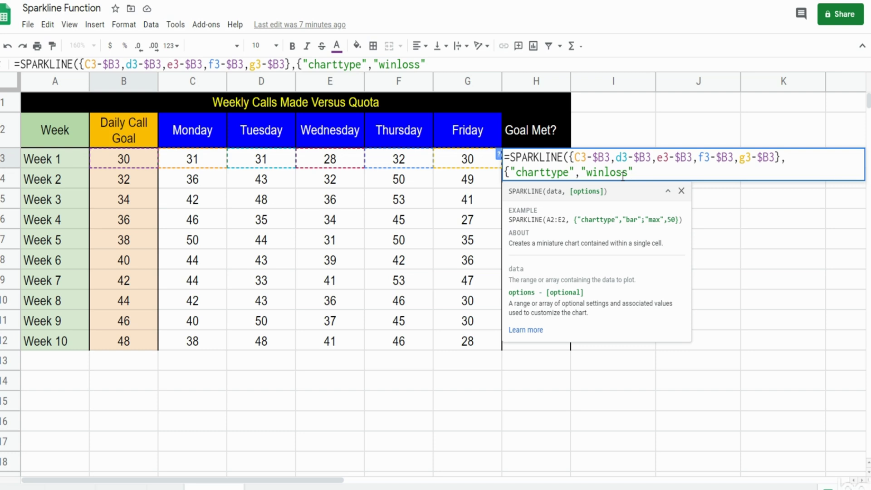
pyautogui.write(';')
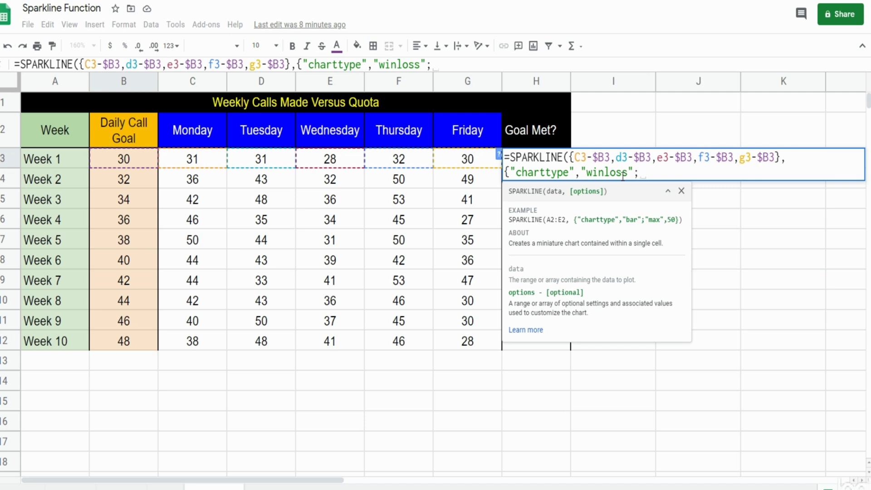
pyautogui.write('"')
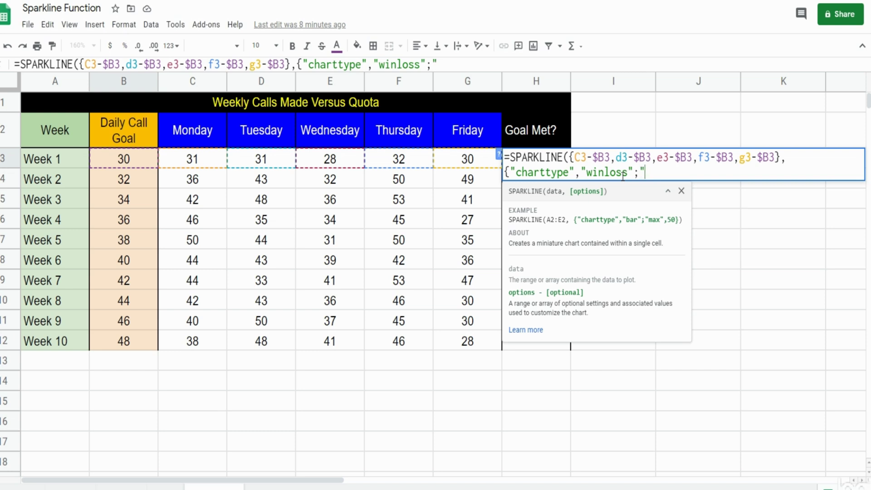
pyautogui.write('axis",')
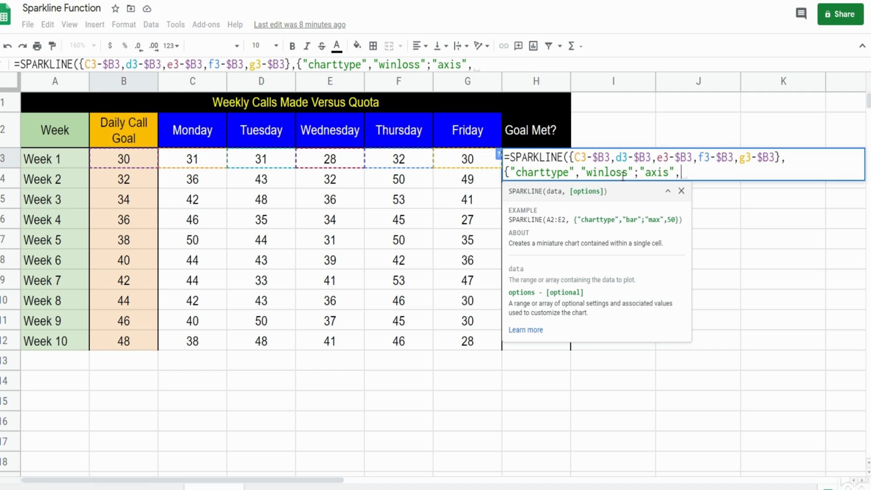
pyautogui.write('true')
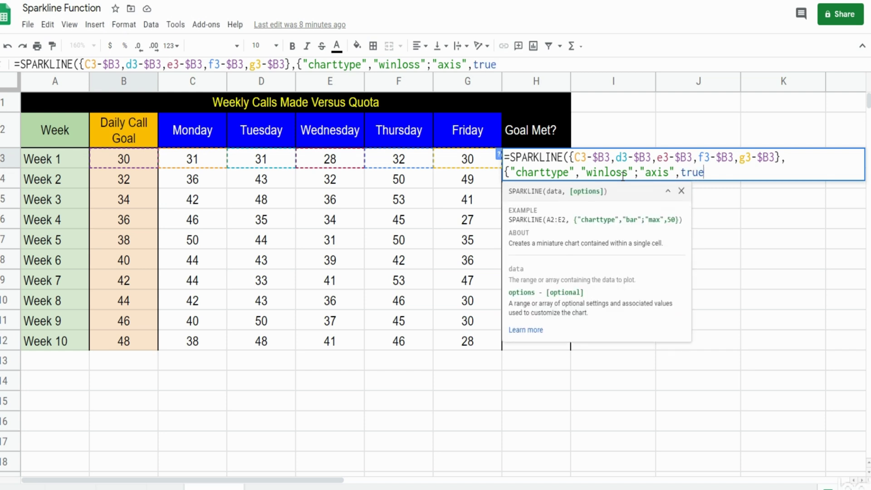
pyautogui.write('}')
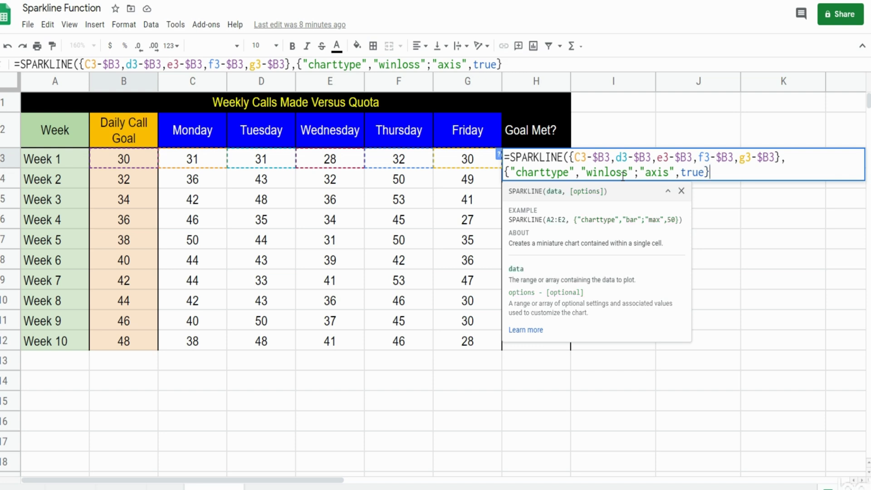
pyautogui.write(')')
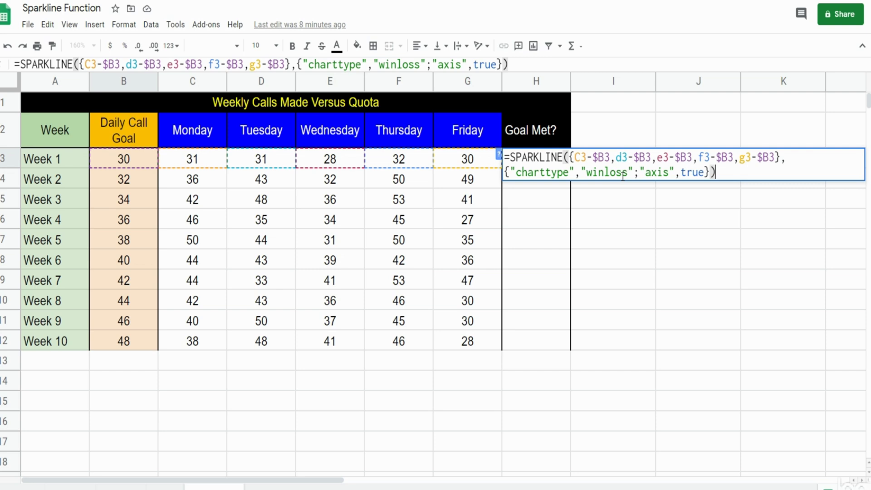
pyautogui.press('Return')
pyautogui.press('Up')
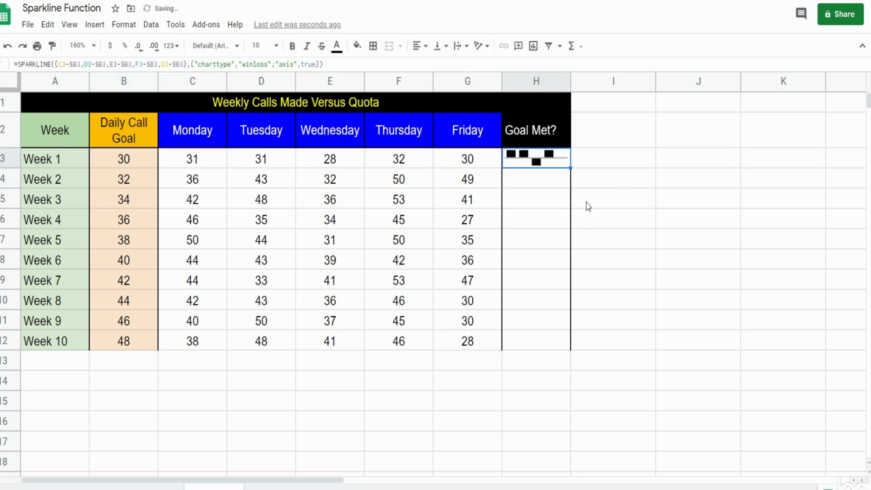
pyautogui.click(197, 160)
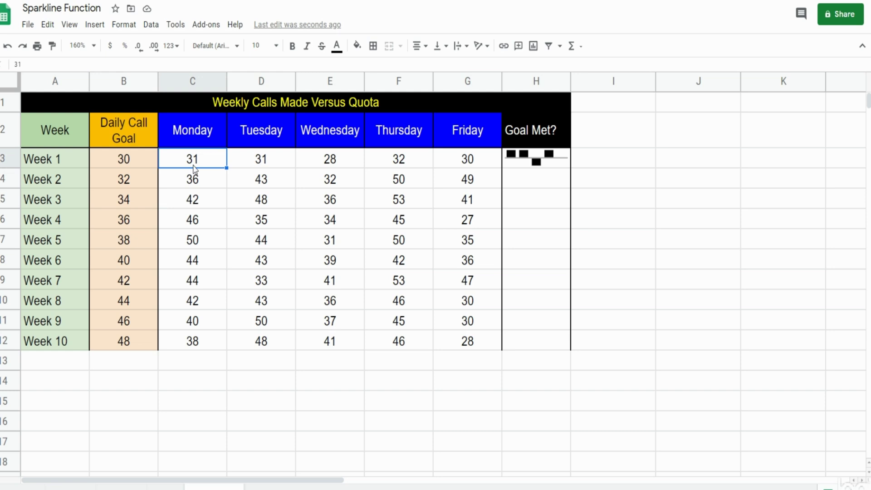
pyautogui.click(260, 166)
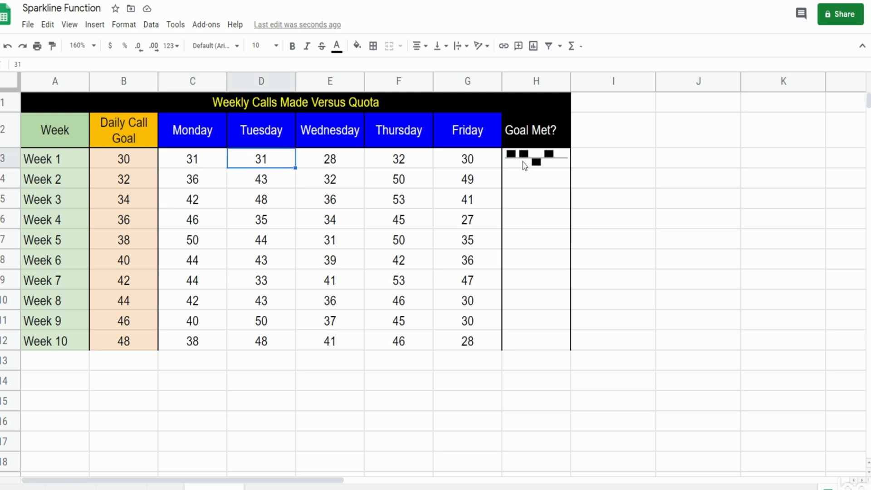
pyautogui.click(361, 166)
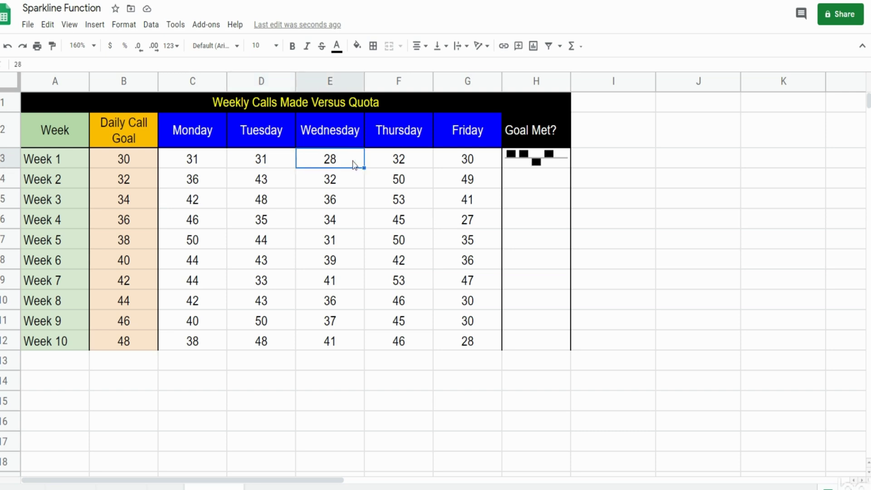
pyautogui.click(155, 172)
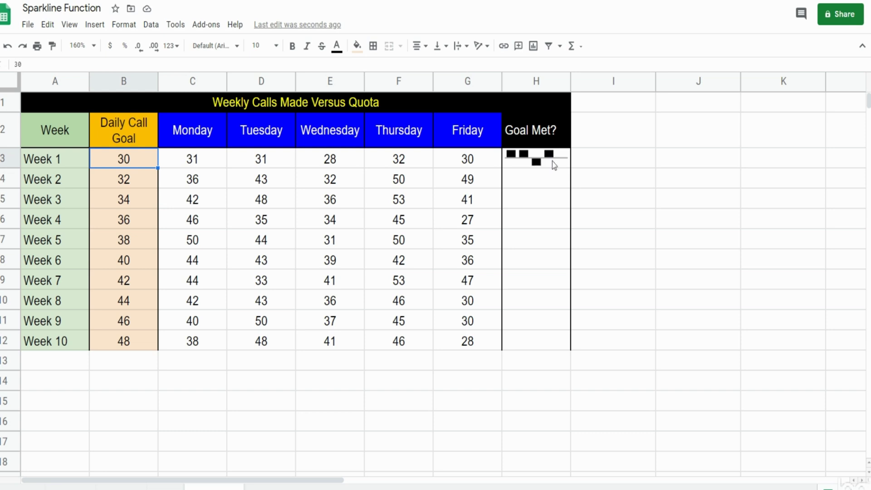
pyautogui.click(485, 157)
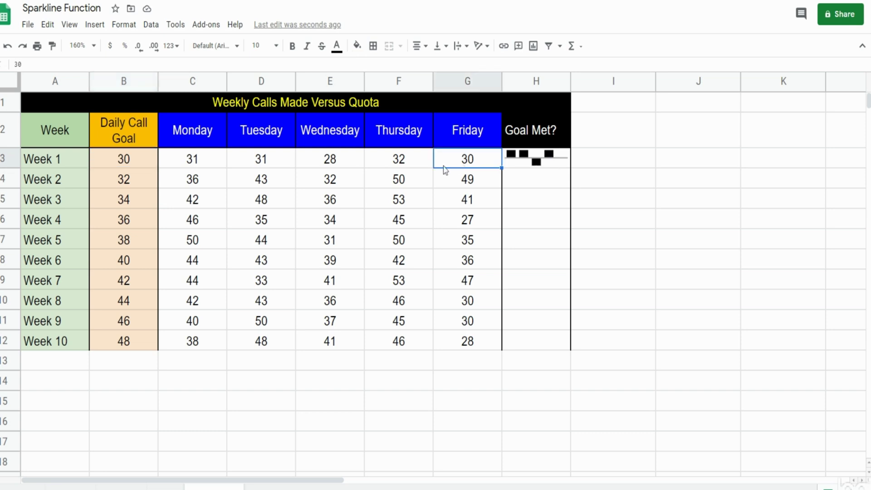
pyautogui.click(147, 161)
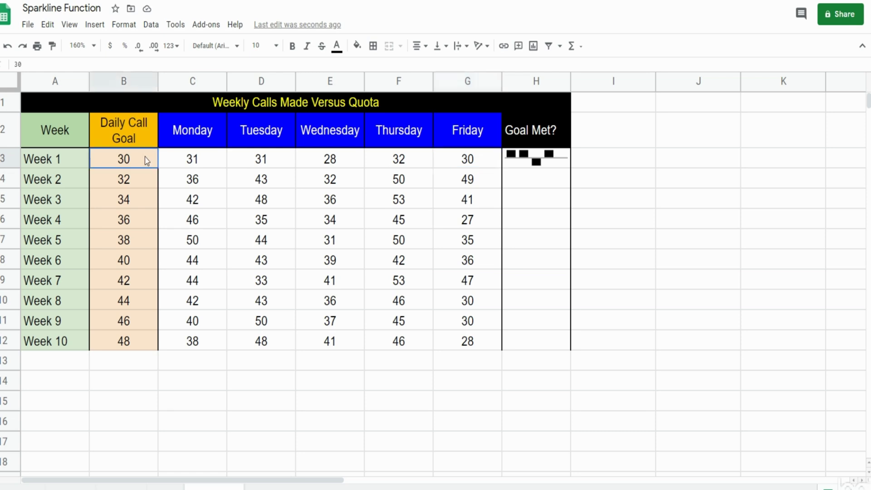
pyautogui.click(559, 163)
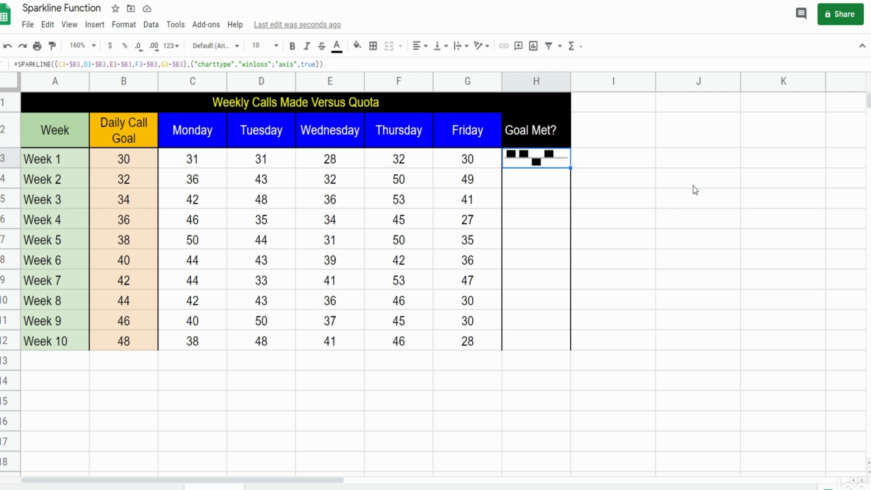
# - Add a "color","green" option after the axis setting in H3's SPARKLINE formula
pyautogui.press('F2')
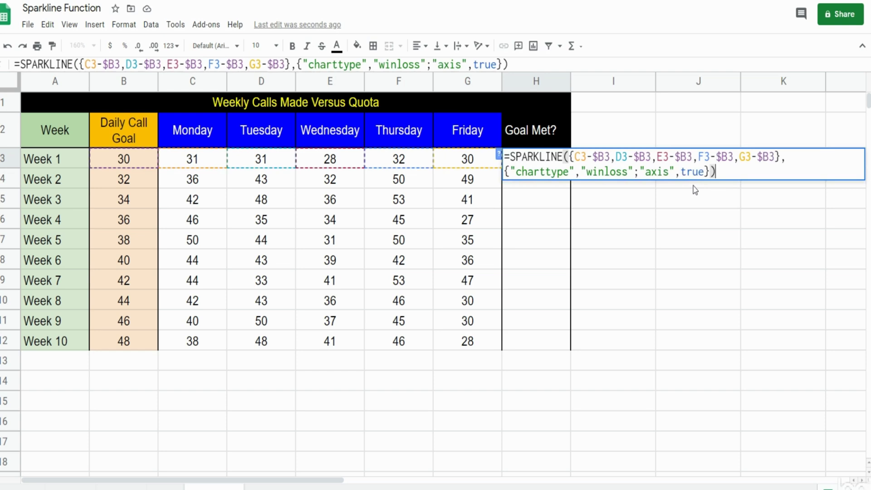
pyautogui.click(704, 172)
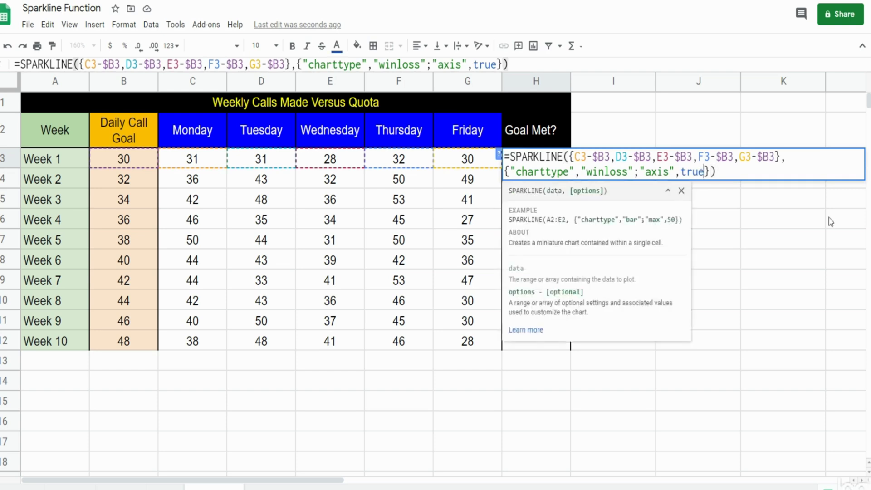
pyautogui.write('; ')
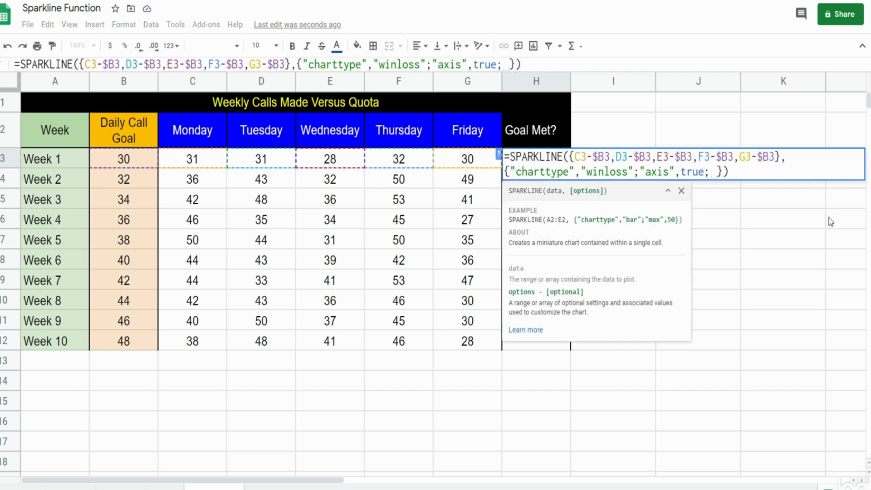
pyautogui.write('"colo')
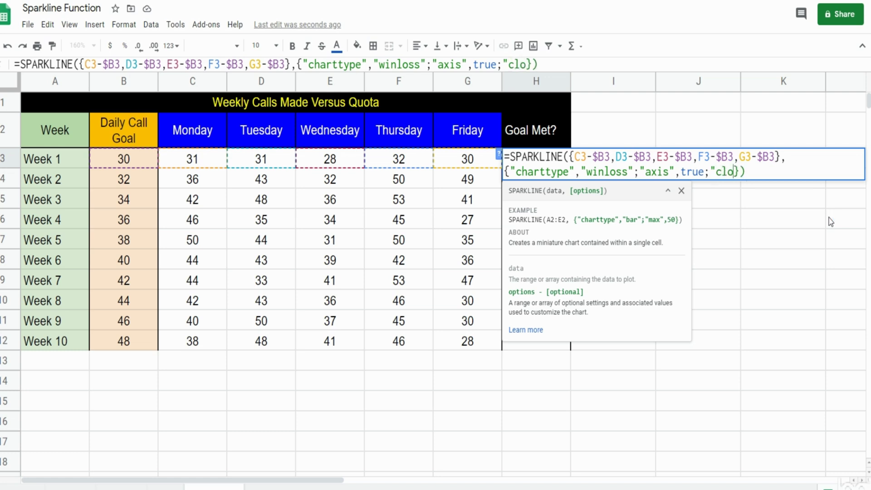
pyautogui.press('BackSpace')
pyautogui.press('BackSpace')
pyautogui.write('olor')
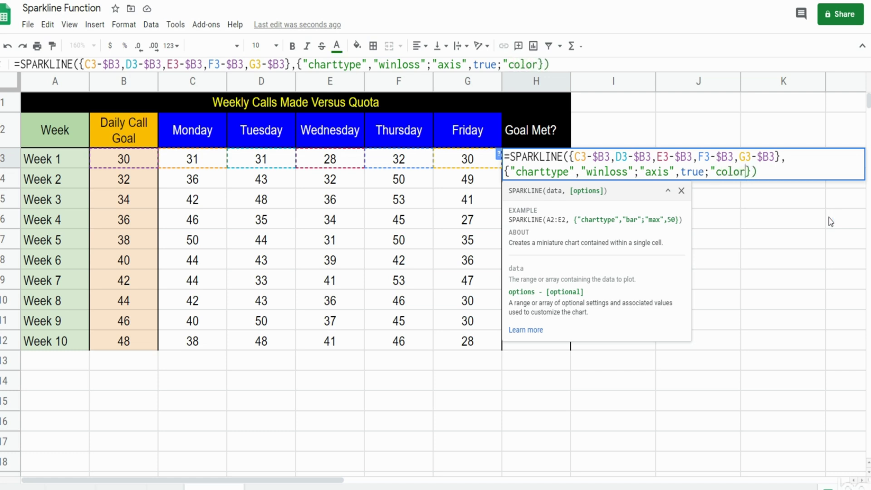
pyautogui.write('"')
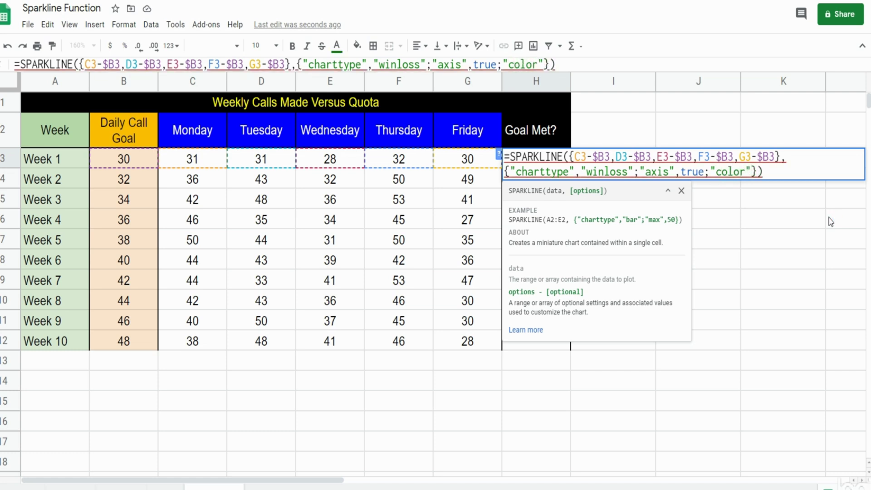
pyautogui.write(',')
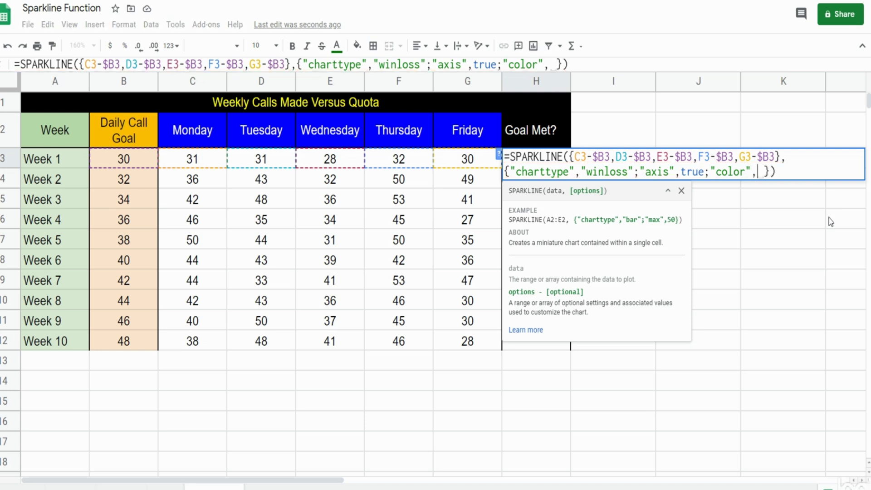
pyautogui.write('"green')
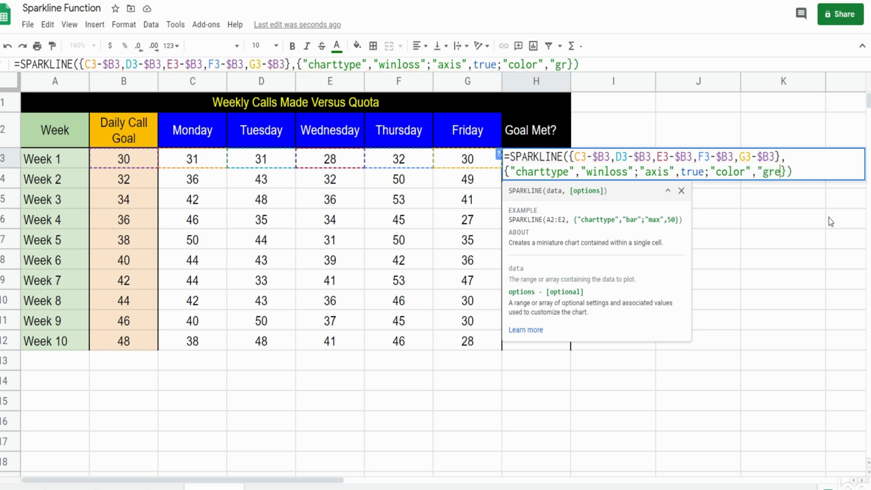
pyautogui.write('"')
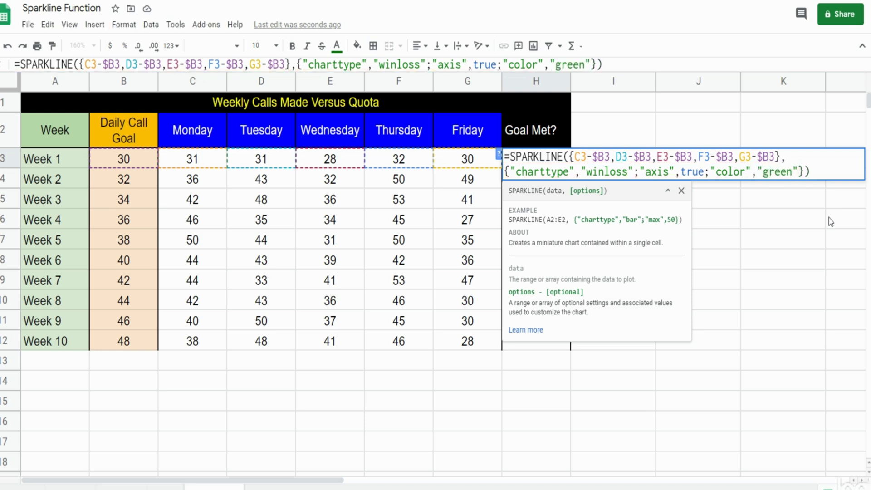
pyautogui.press('Return')
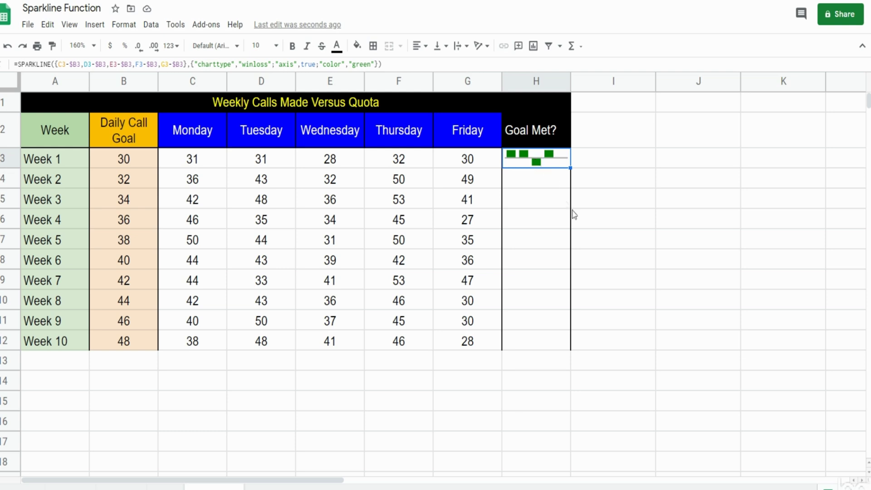
# - Add "negcolor","red" and "axiscolor","black" options to the Week 1 sparkline formula
pyautogui.press('Return')
pyautogui.press('Left')
pyautogui.press('Left')
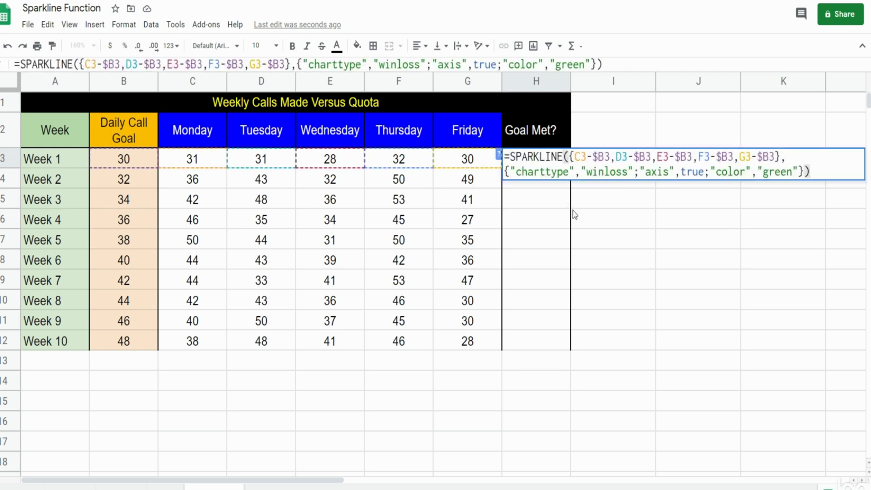
pyautogui.write(';"neg')
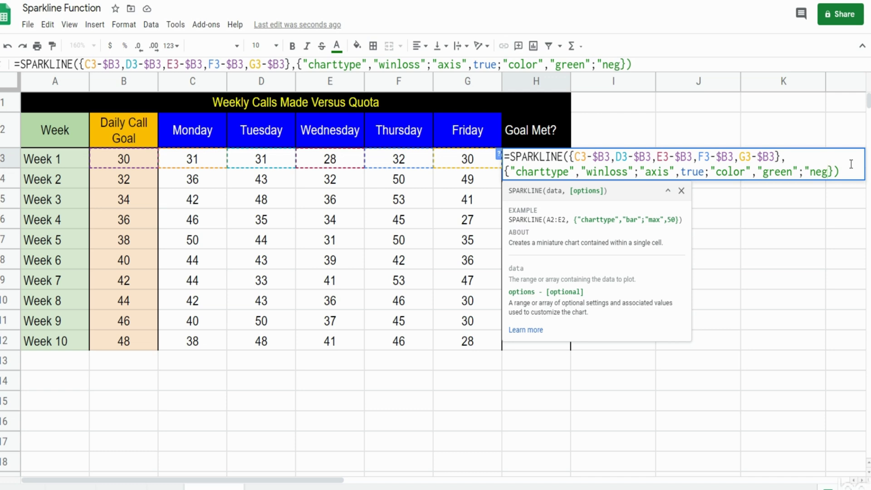
pyautogui.write('col')
pyautogui.press('BackSpace')
pyautogui.press('BackSpace')
pyautogui.write('olor","Re')
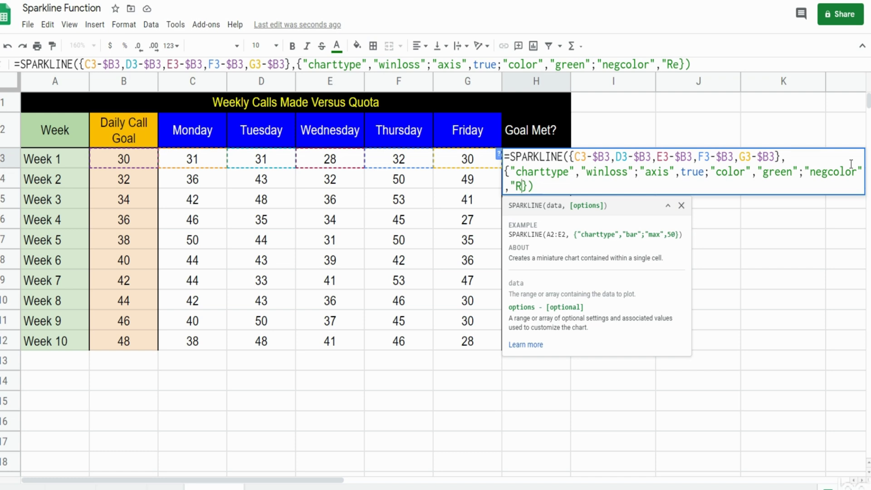
pyautogui.press('BackSpace')
pyautogui.press('BackSpace')
pyautogui.write('red"')
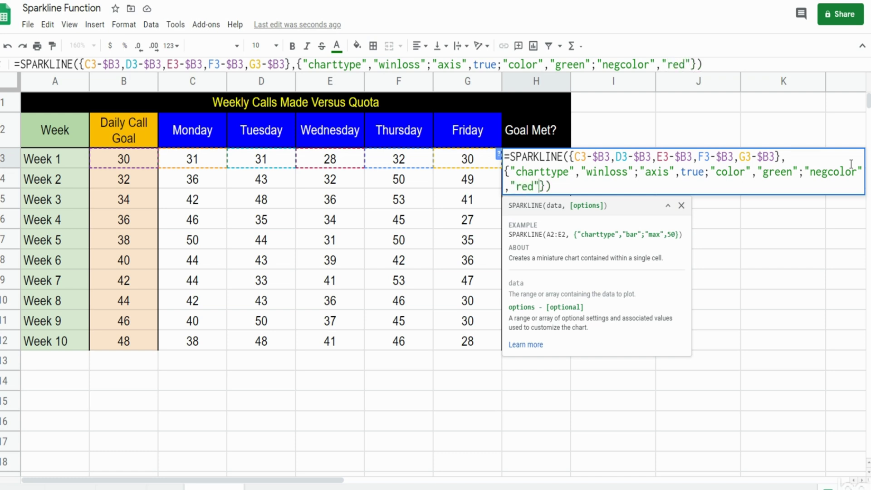
pyautogui.write(';')
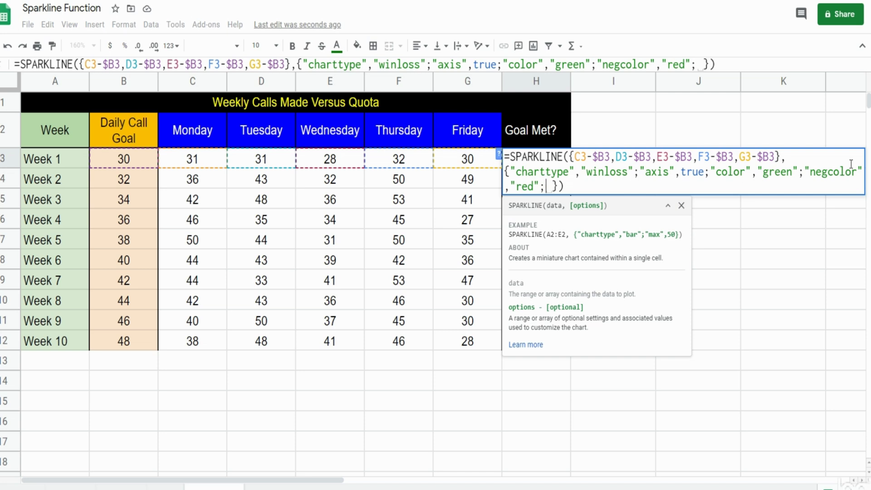
pyautogui.write('"axis')
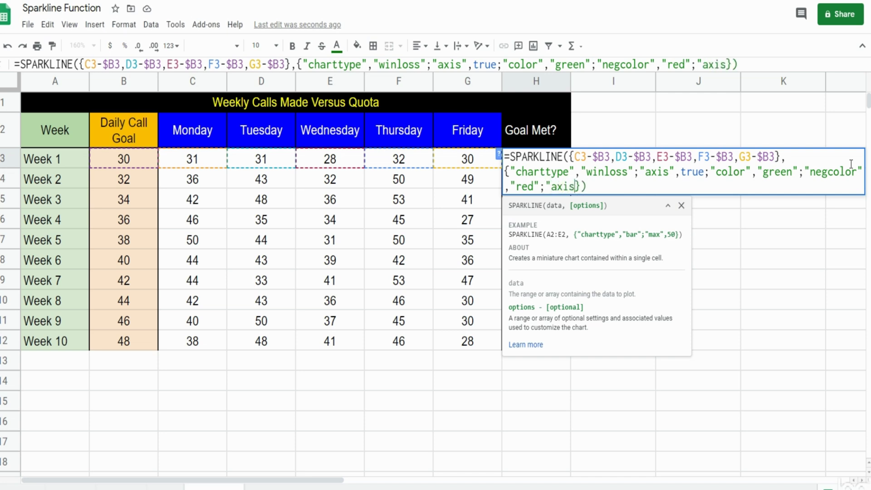
pyautogui.write('color"')
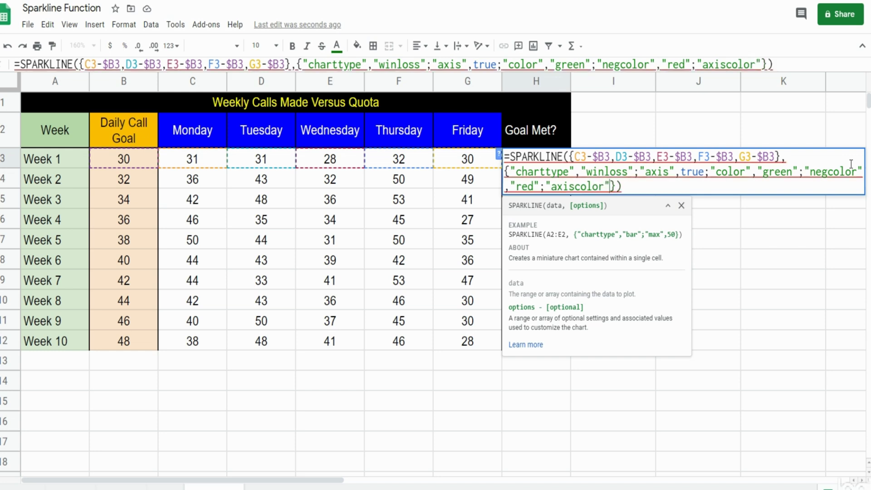
pyautogui.write(',"b')
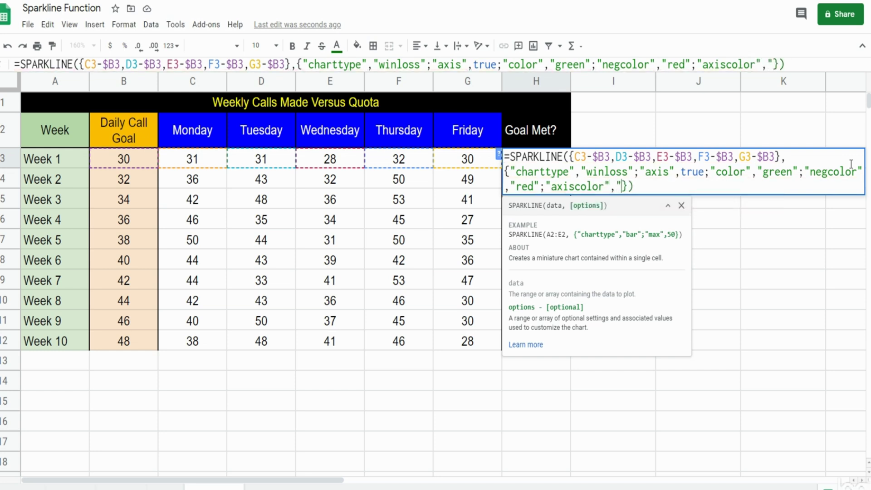
pyautogui.write('lack"')
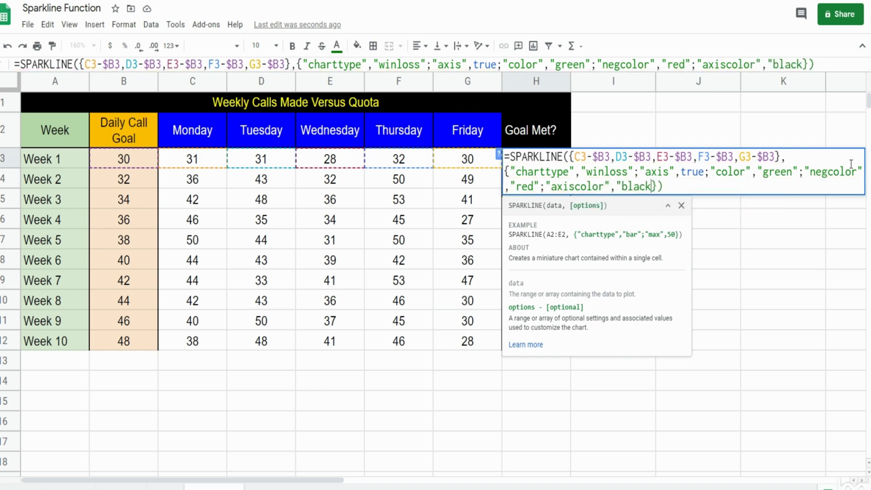
pyautogui.press('Return')
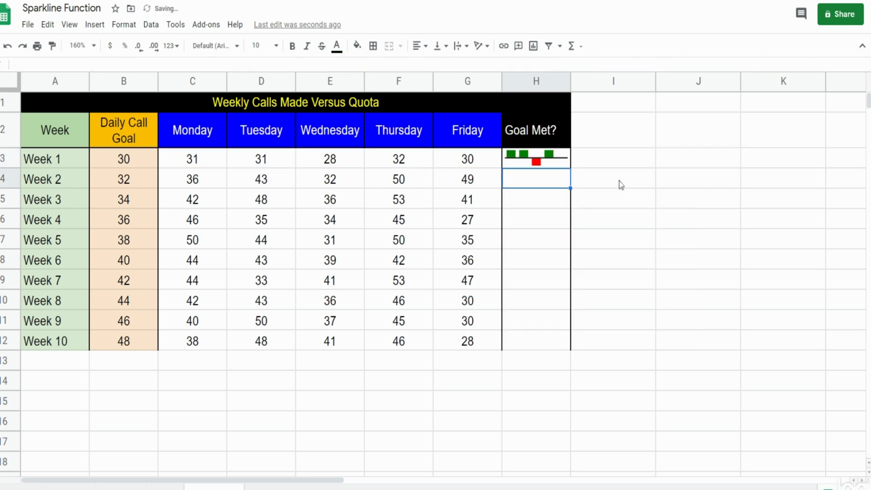
# - Copy H3's sparkline down through Week 10 and fill the Goal Met? cells yellow
pyautogui.click(557, 163)
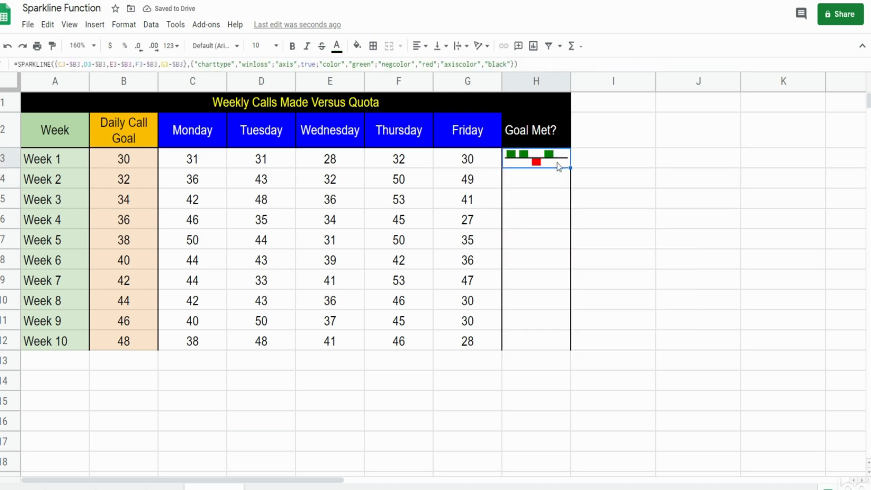
pyautogui.doubleClick(569, 168)
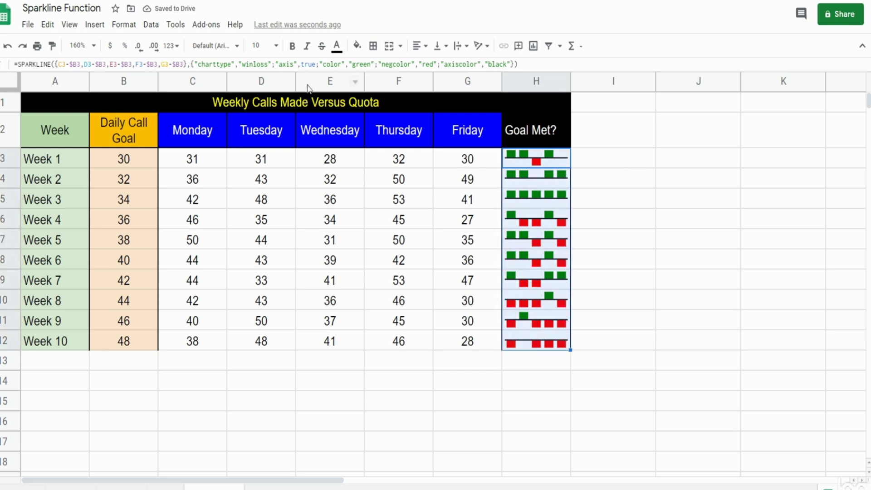
pyautogui.click(357, 46)
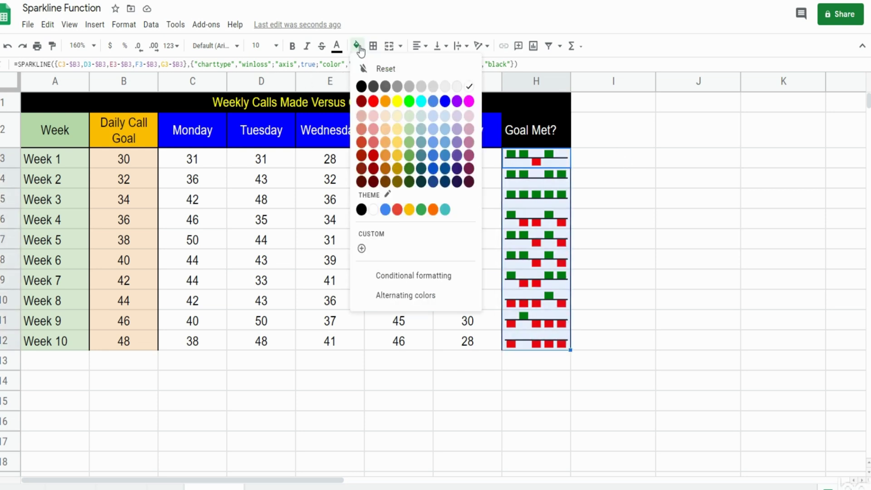
pyautogui.click(396, 102)
pyautogui.click(641, 248)
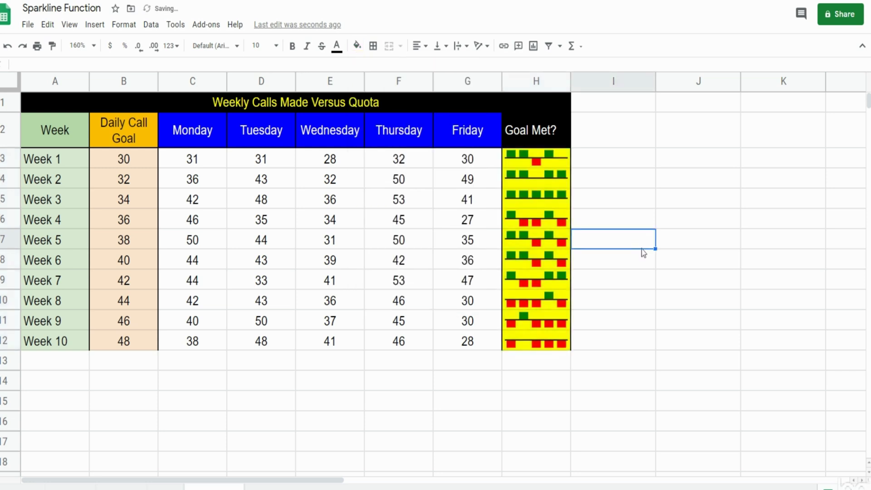
pyautogui.click(549, 166)
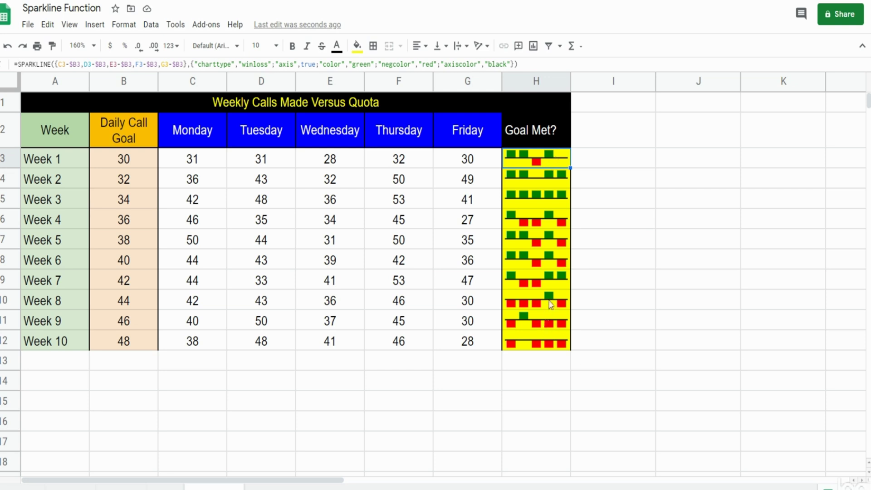
pyautogui.moveTo(550, 304); pyautogui.dragTo(551, 342)
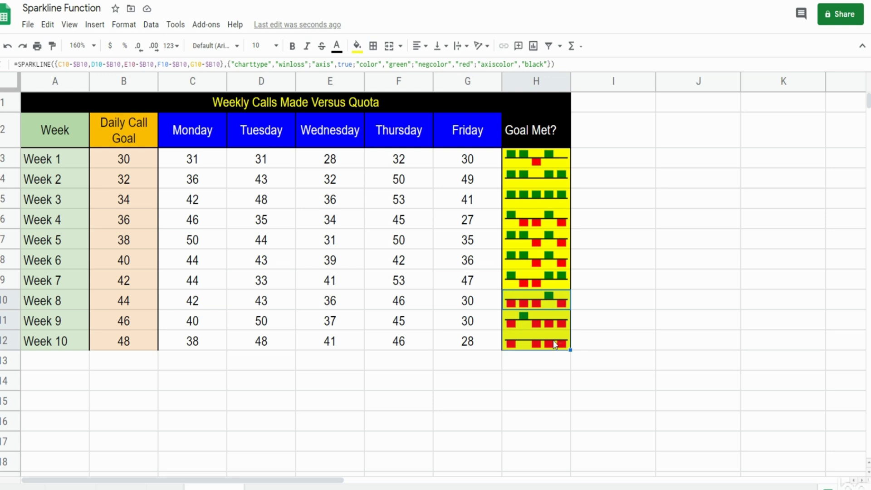
pyautogui.moveTo(123, 300); pyautogui.dragTo(139, 350)
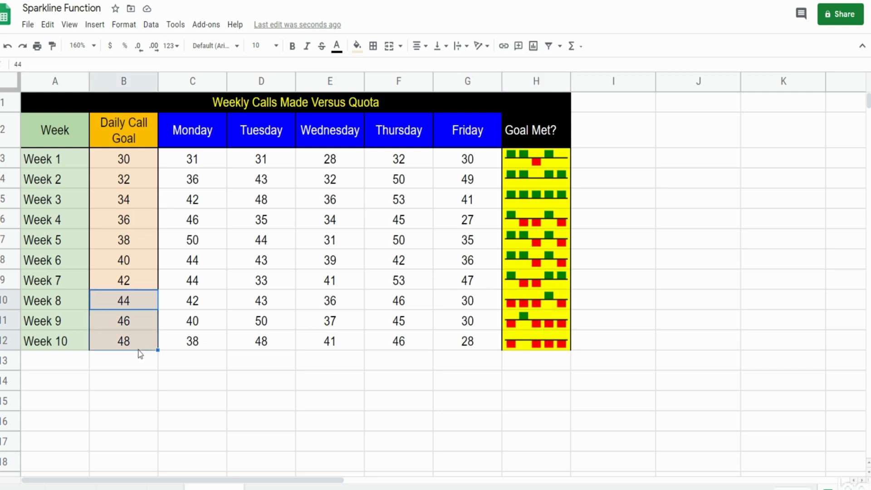